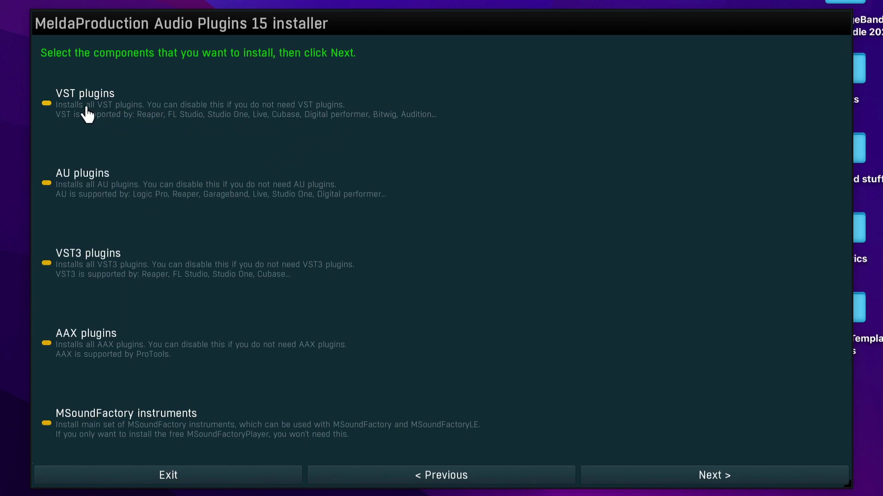
Deselect the VST plugins component so the installer skips that format.
left_click(51, 103)
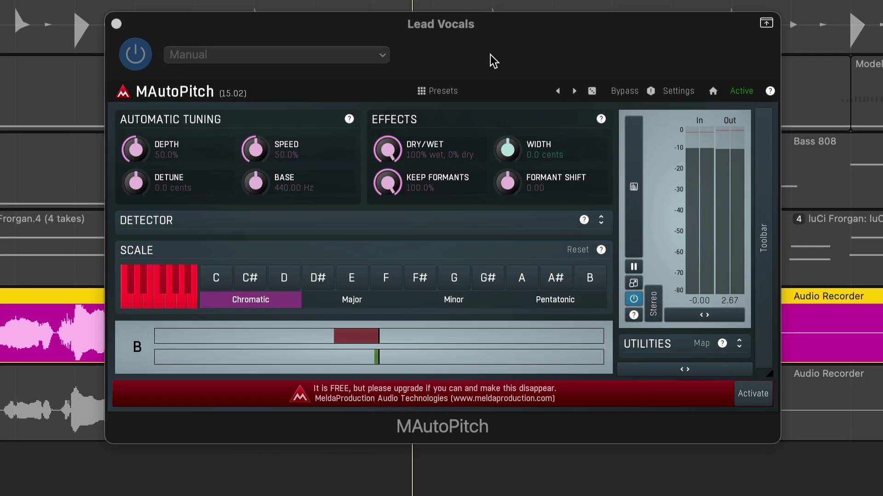
Set MAutoPitch's automatic tuning speed to 100% and raise the tuning depth above 50%.
left_click_drag(257, 158, 258, 138)
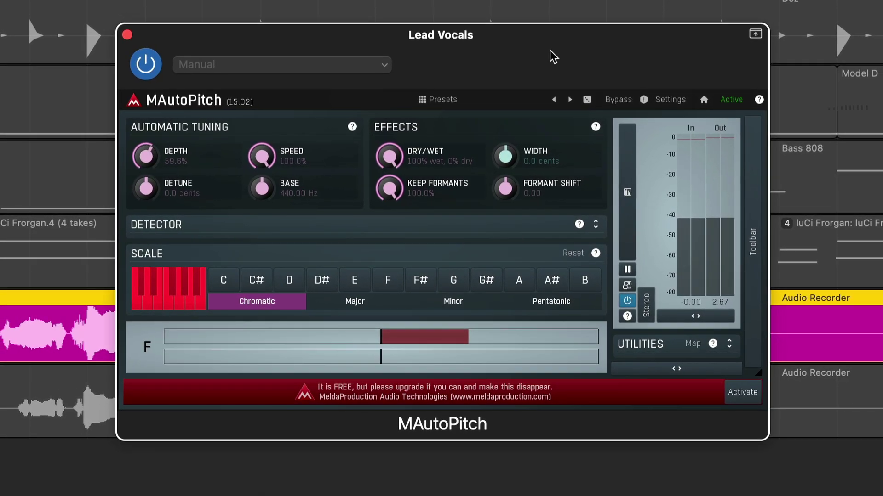
left_click_drag(141, 157, 141, 137)
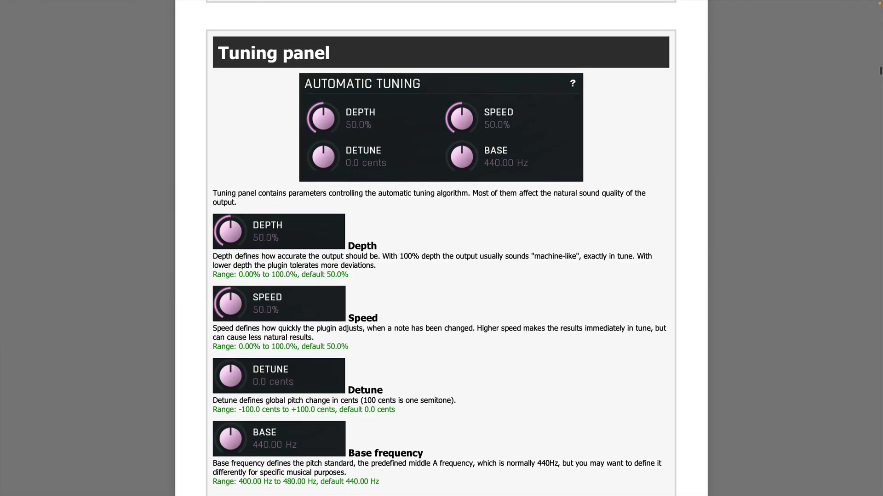
Read the MAutoPitch manual's explanations of the tuning, effects, detector and scale panels and of the preset and settings controls.
scroll(441, 249, "down", 10)
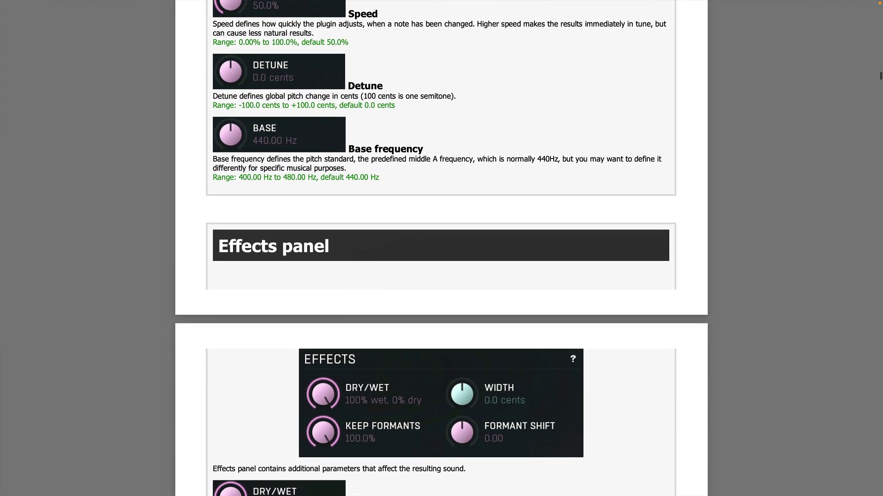
scroll(442, 248, "down", 9)
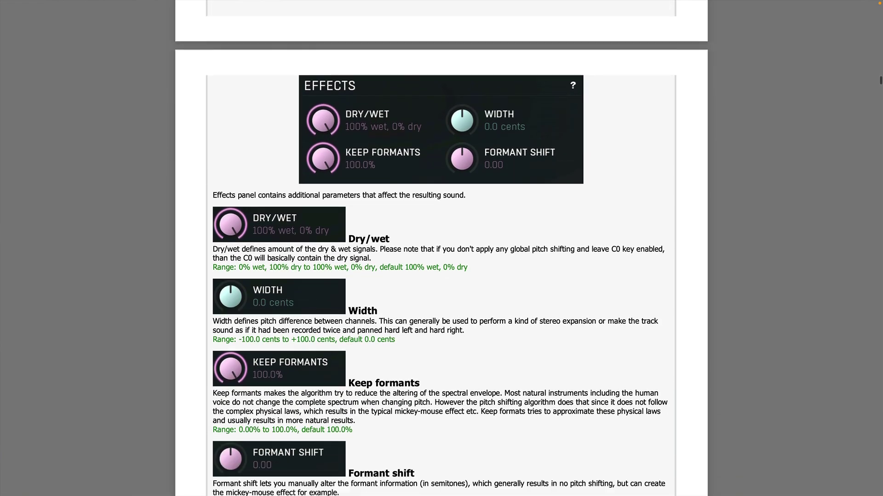
scroll(441, 248, "down", 2)
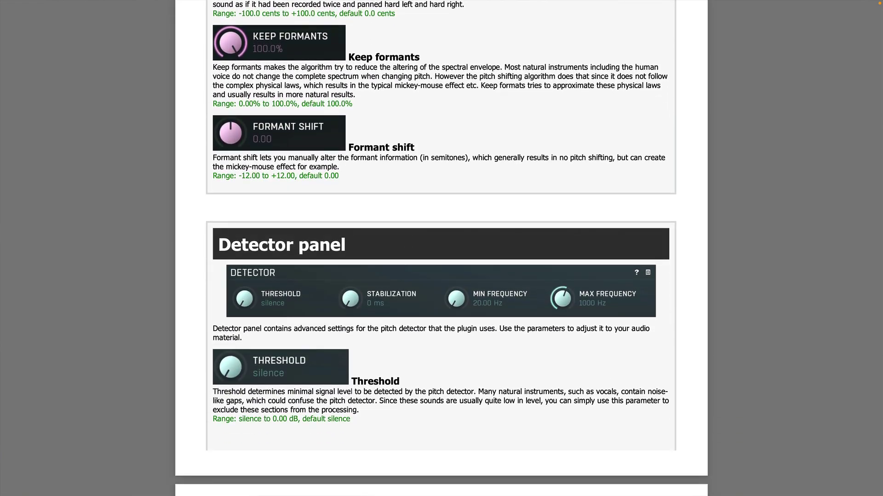
scroll(441, 248, "down", 9)
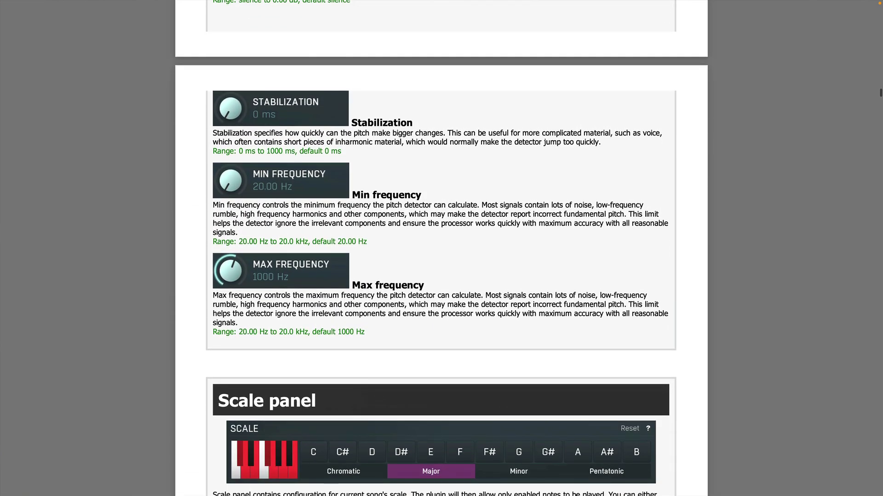
scroll(442, 249, "down", 7)
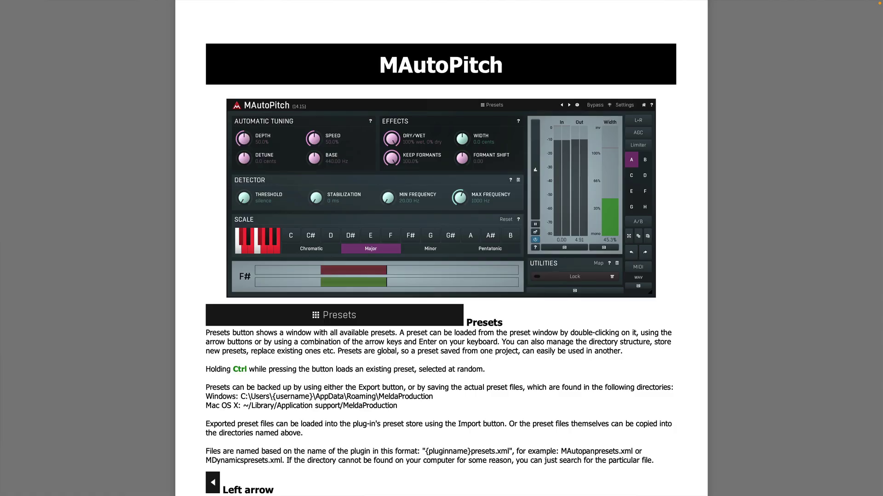
scroll(441, 248, "down", 10)
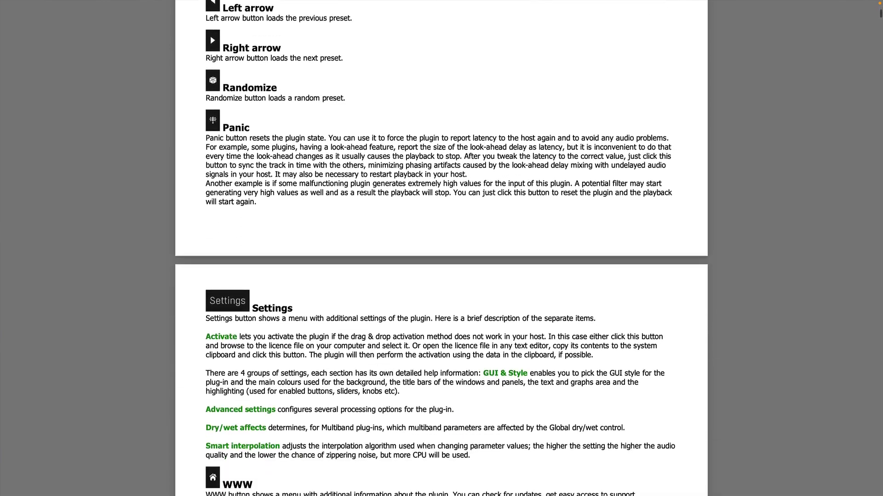
scroll(441, 249, "down", 8)
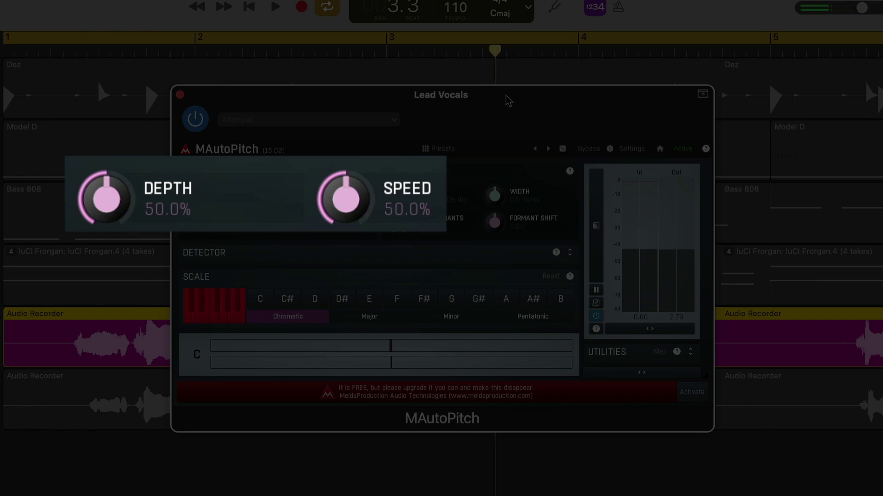
Return the playhead to the start and play the loop to hear the lead vocal with 50% tuning depth and speed.
key("Return")
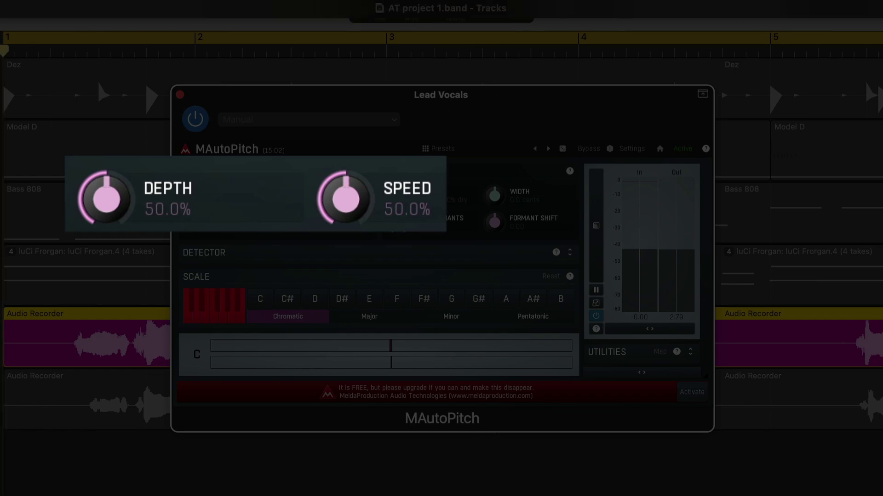
key("e")
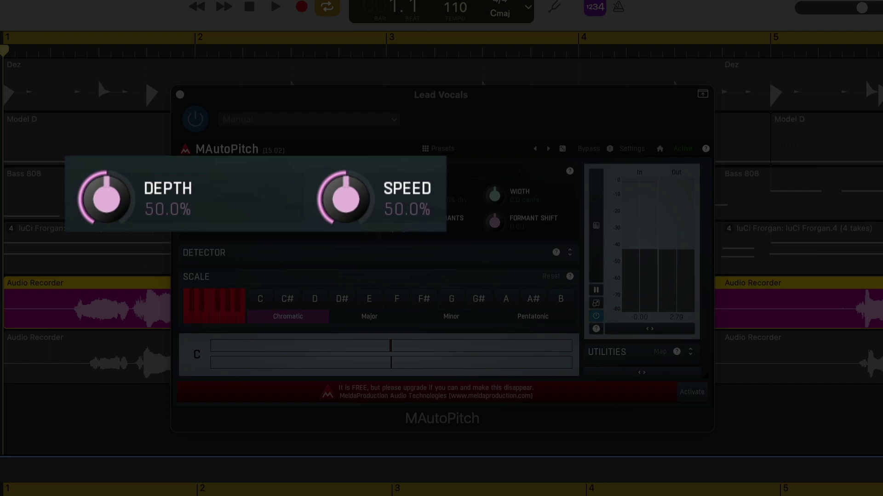
mouse_move(9, 3)
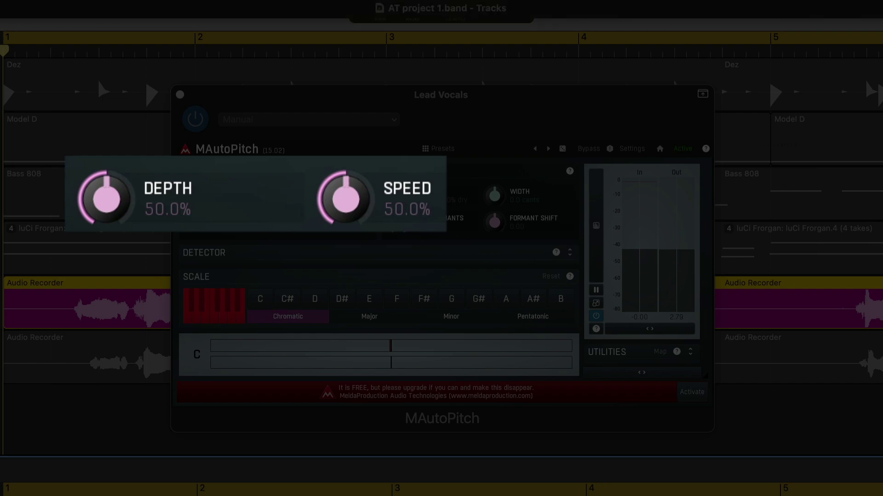
key("e")
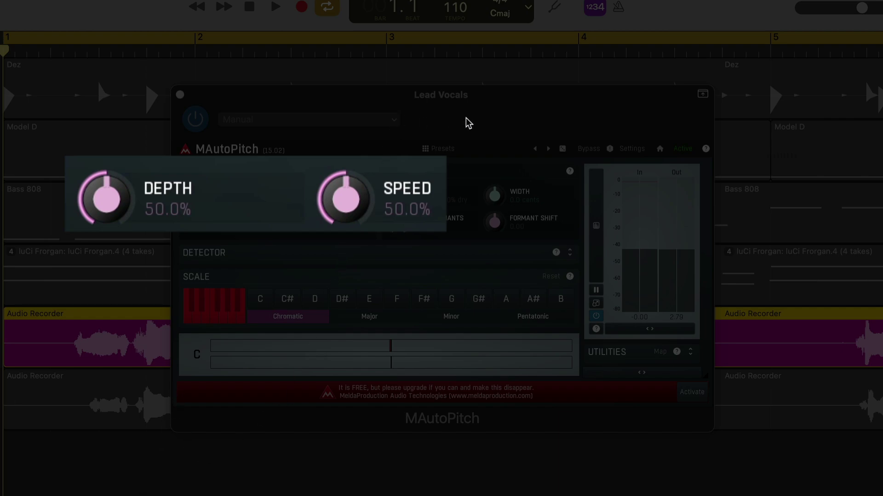
key("space")
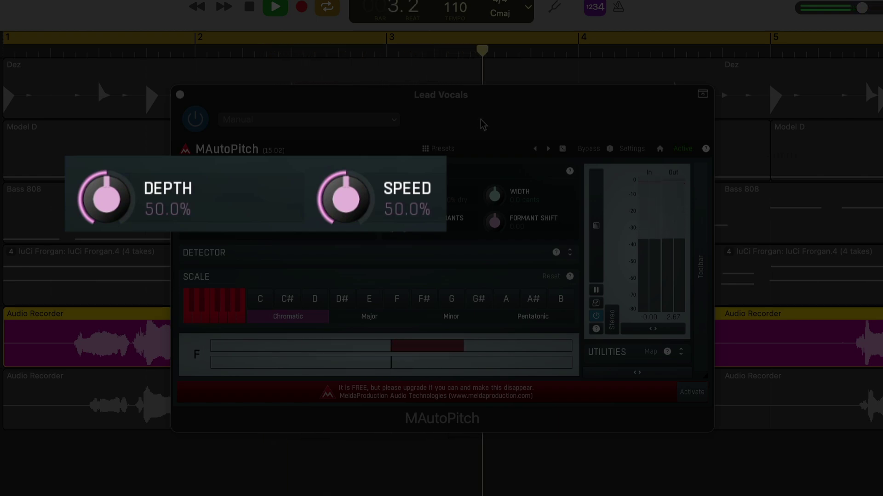
key("Return")
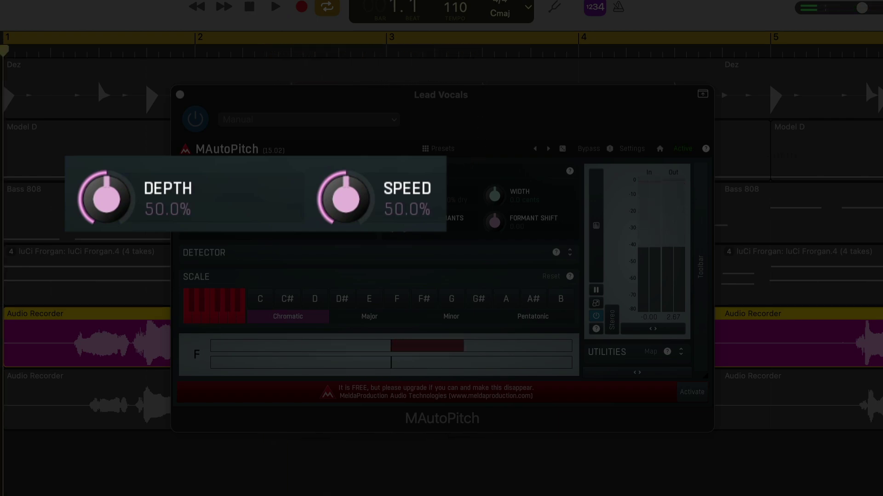
key("space")
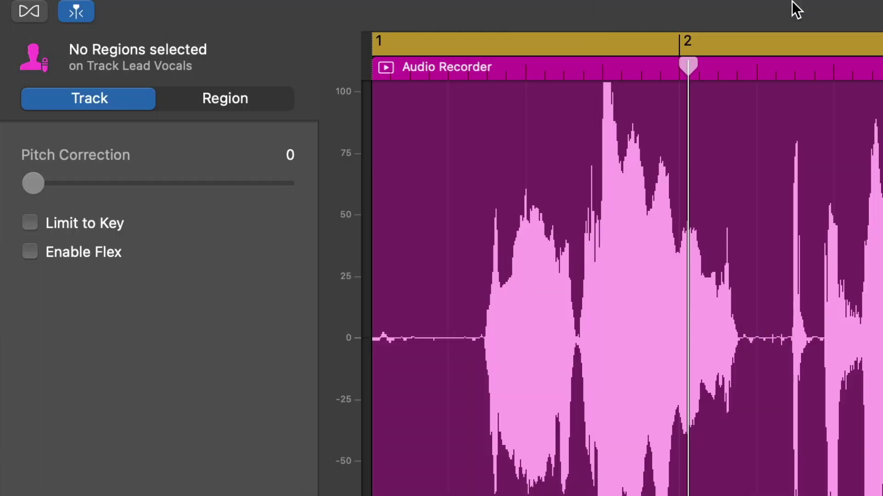
Enable Limit to Key for the Lead Vocals track and browse the list of project key signatures.
left_click(34, 227)
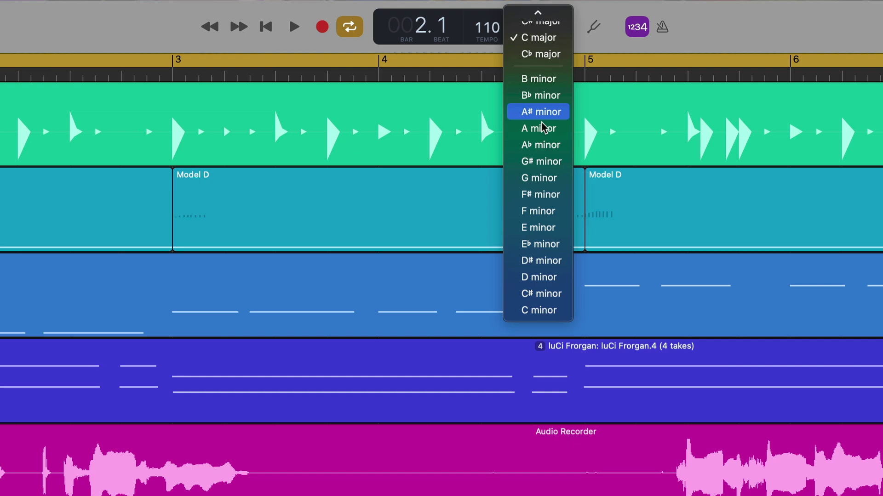
scroll(538, 200, "up", 5)
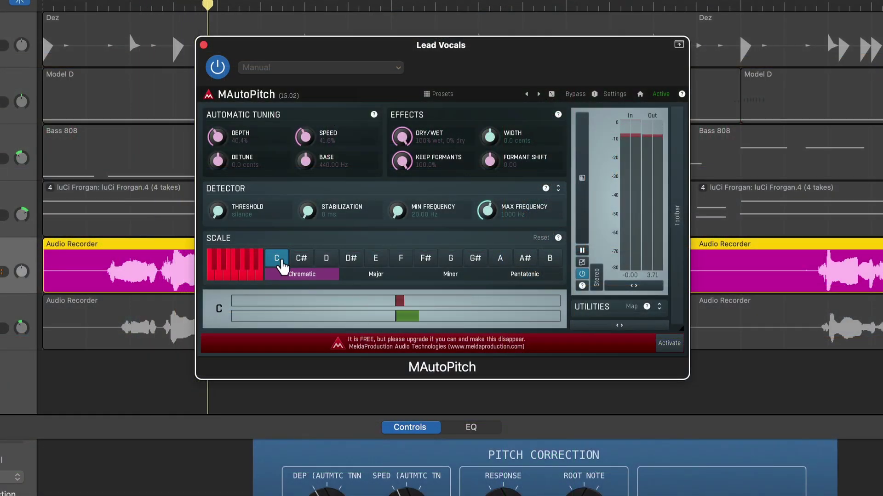
Set the MAutoPitch scale to Major and play the loop to hear the corrected lead vocal.
left_click(369, 275)
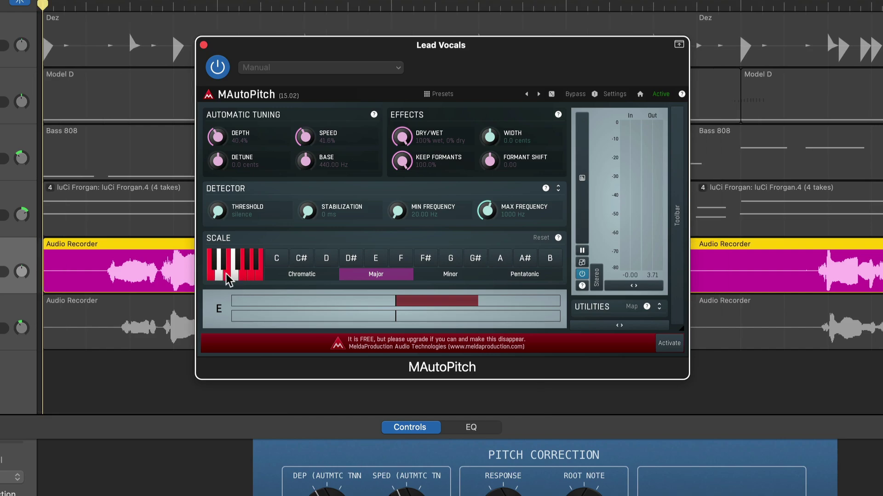
key("space")
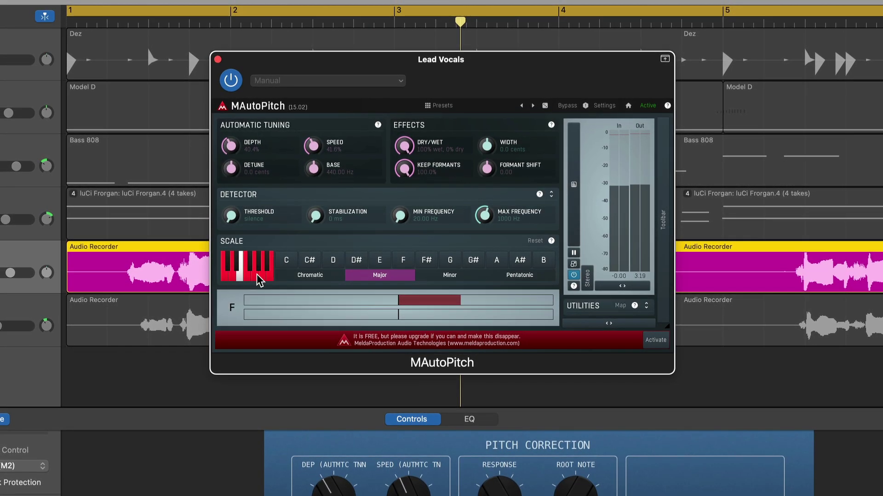
key("Return")
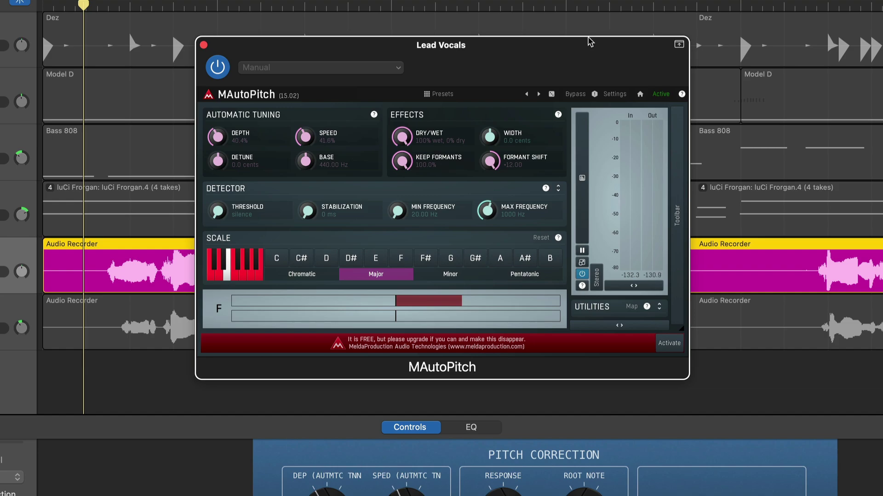
Play the loop while trying several Formant Shift amounts on the lead vocal, including -2.30.
key("space")
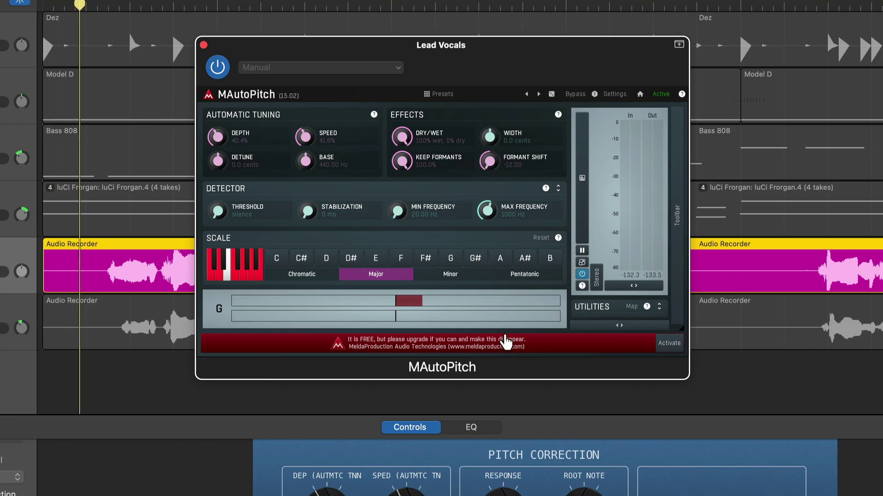
left_click_drag(521, 166, 531, 156)
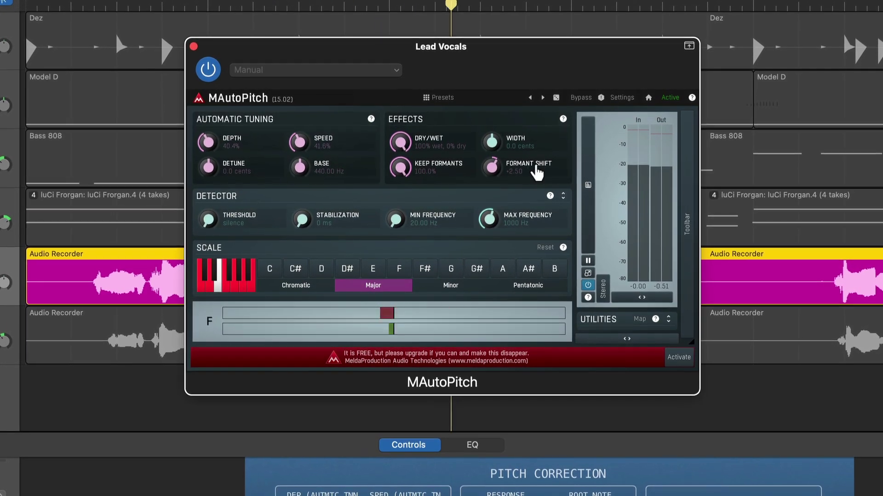
mouse_move(491, 169)
left_mouse_down()
mouse_move(491, 182)
mouse_move(504, 159)
left_mouse_up()
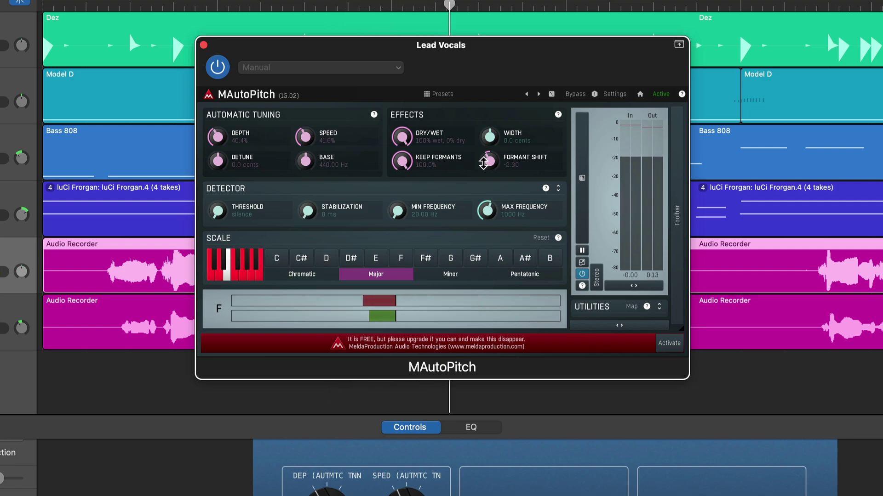
left_click_drag(483, 162, 490, 147)
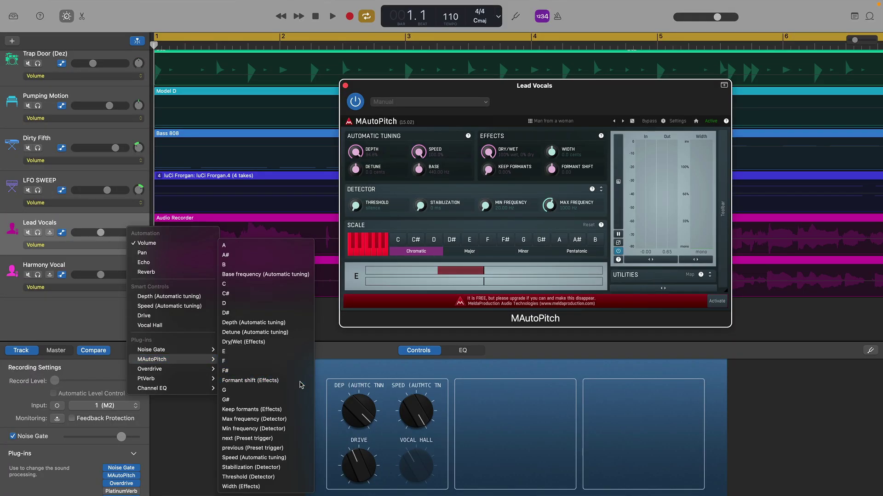
Automate MAutoPitch's Formant shift on the Lead Vocals track, lowering the curve to about -6.24 just after bar 2, and play it back.
left_click(250, 380)
left_click(345, 86)
left_click_drag(301, 238, 301, 247)
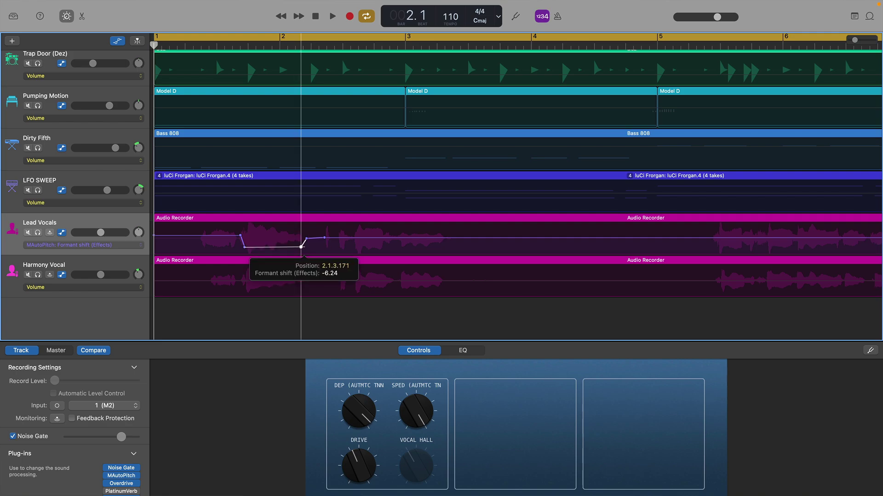
key("space")
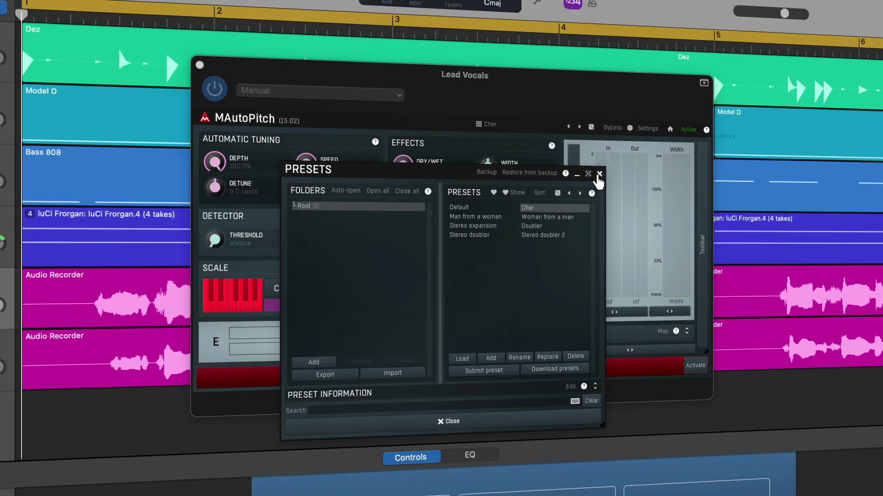
Close the preset browser with the Cher preset loaded, solo the Lead Vocals track and play it from the start.
left_click(599, 175)
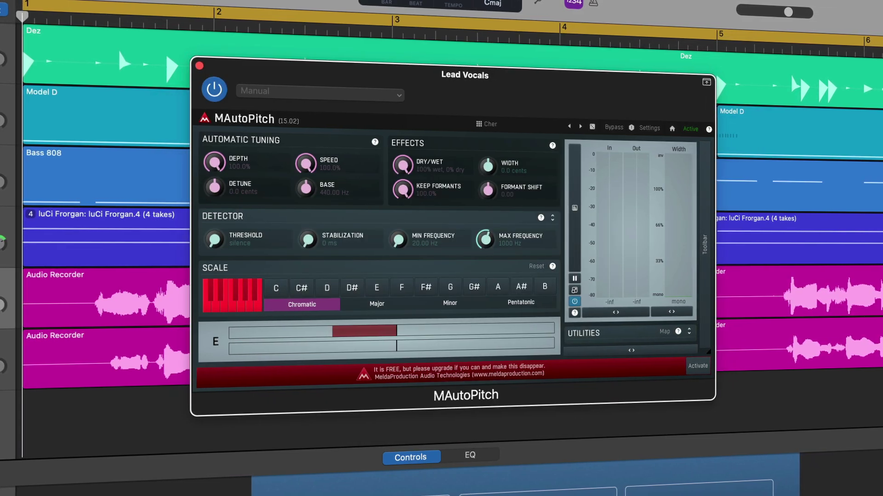
key("ctrl+s")
key("space")
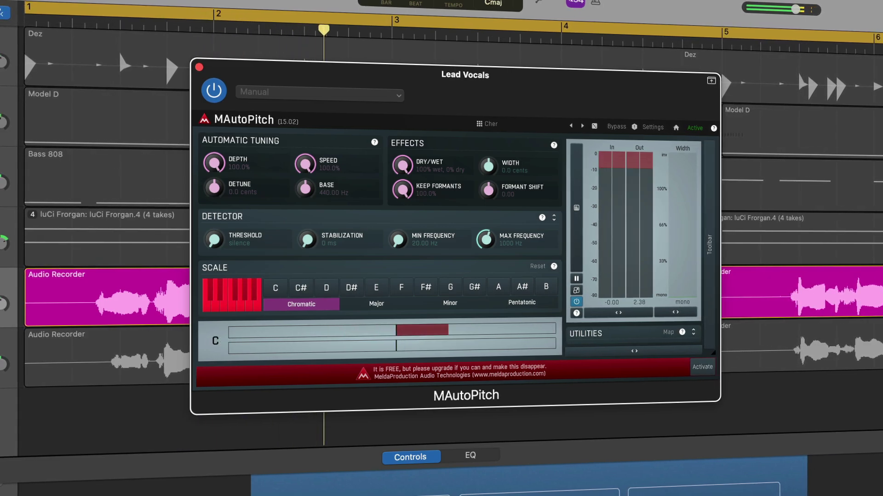
key("Return")
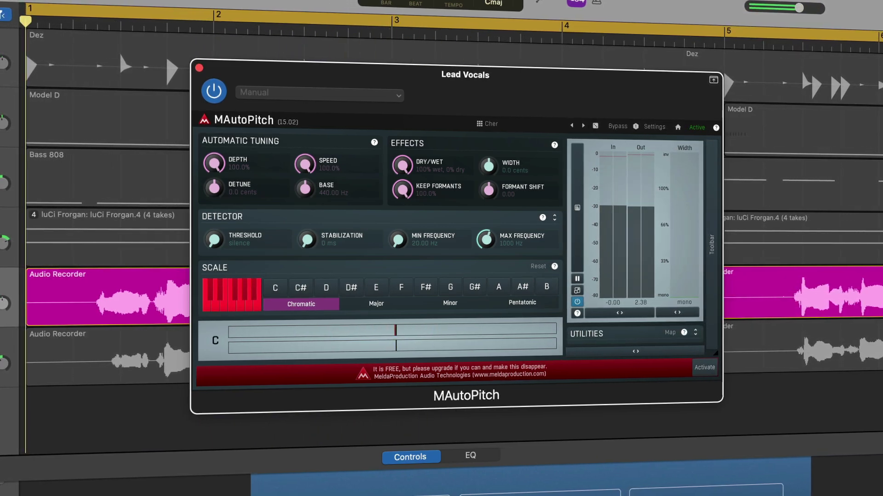
key("space")
key("ctrl+s")
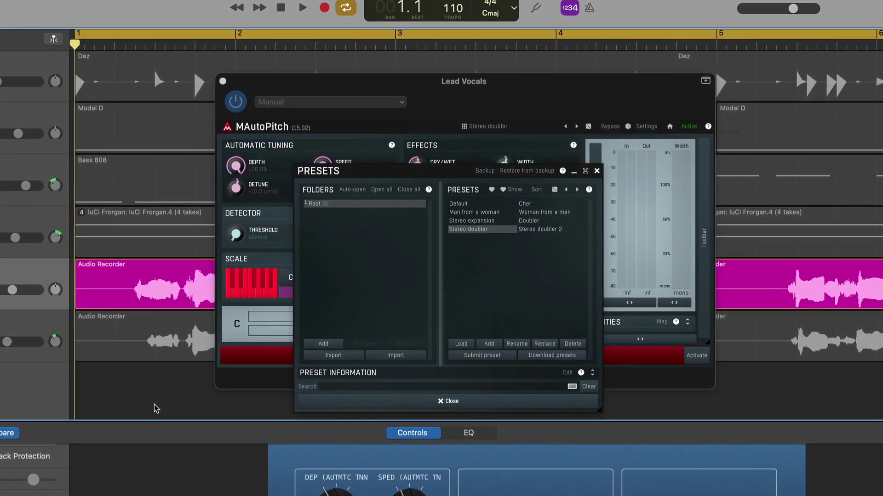
Play the loop to hear the lead vocal with the Stereo doubler preset.
key("space")
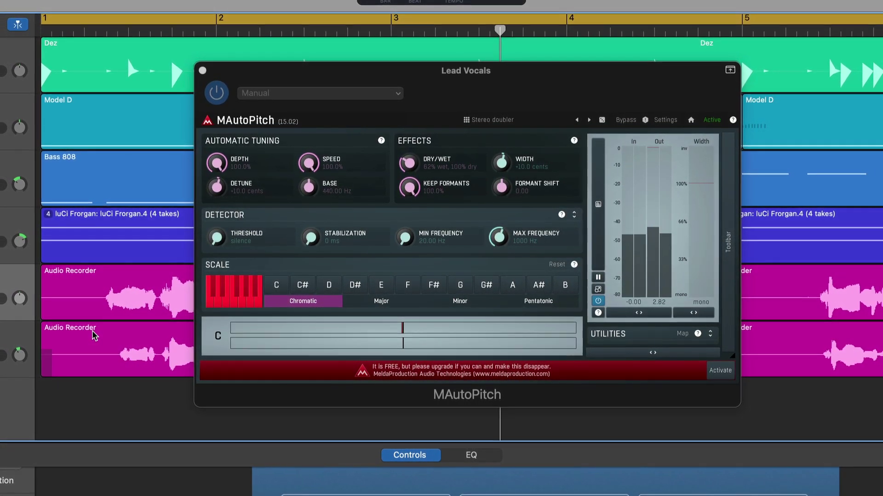
scroll(94, 335, "right", 5)
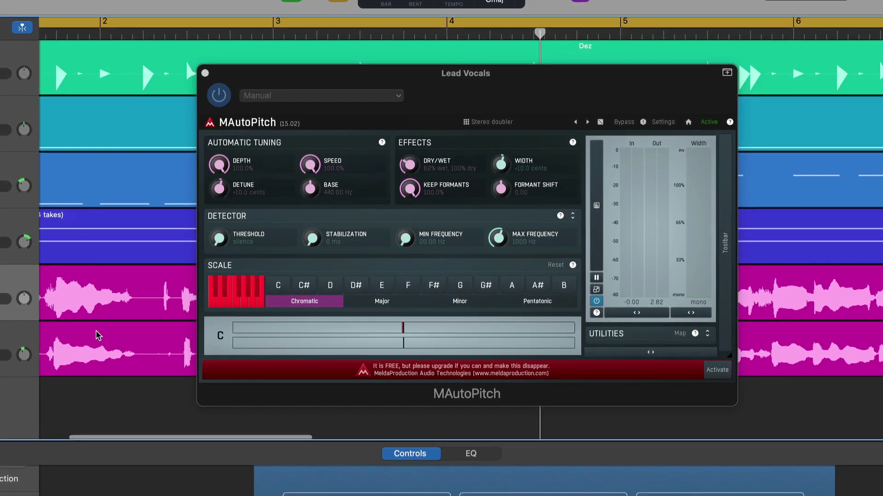